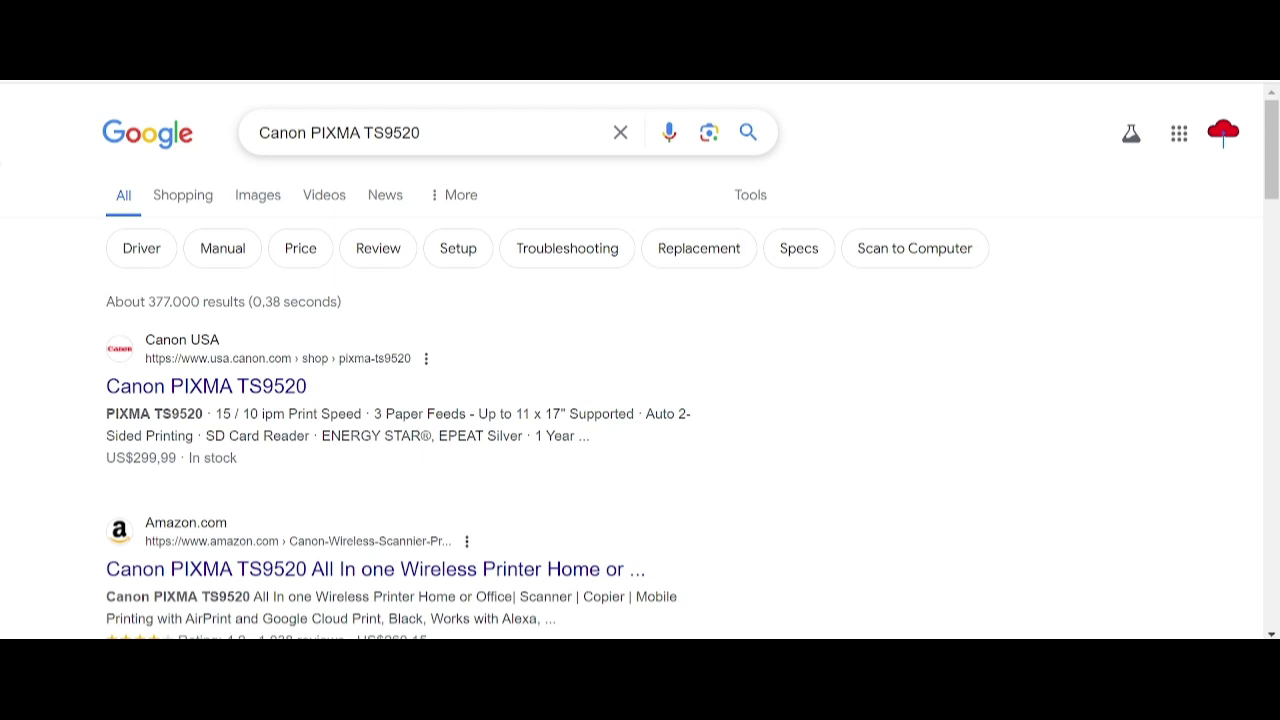
# Search Google for "Canon PIXMA TS9520 driver download" and open Canon USA's support page for the PIXMA TS9520.
pyautogui.click(421, 132)
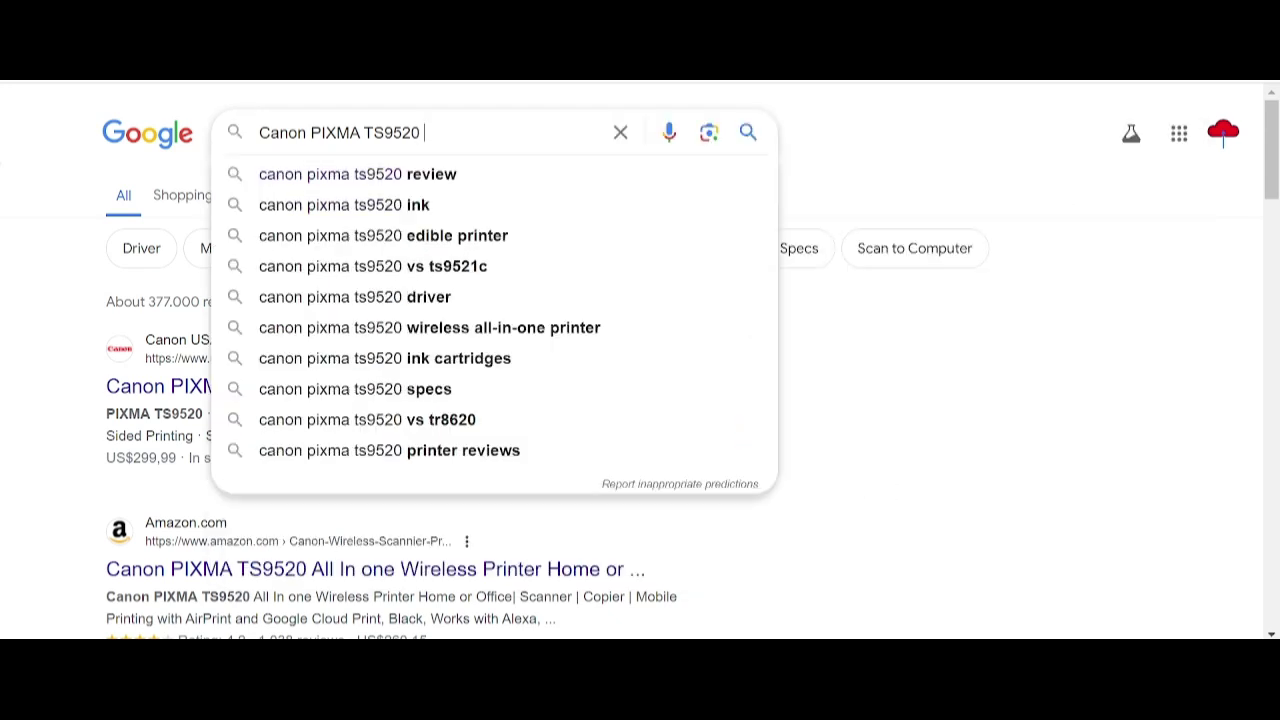
pyautogui.write('dr')
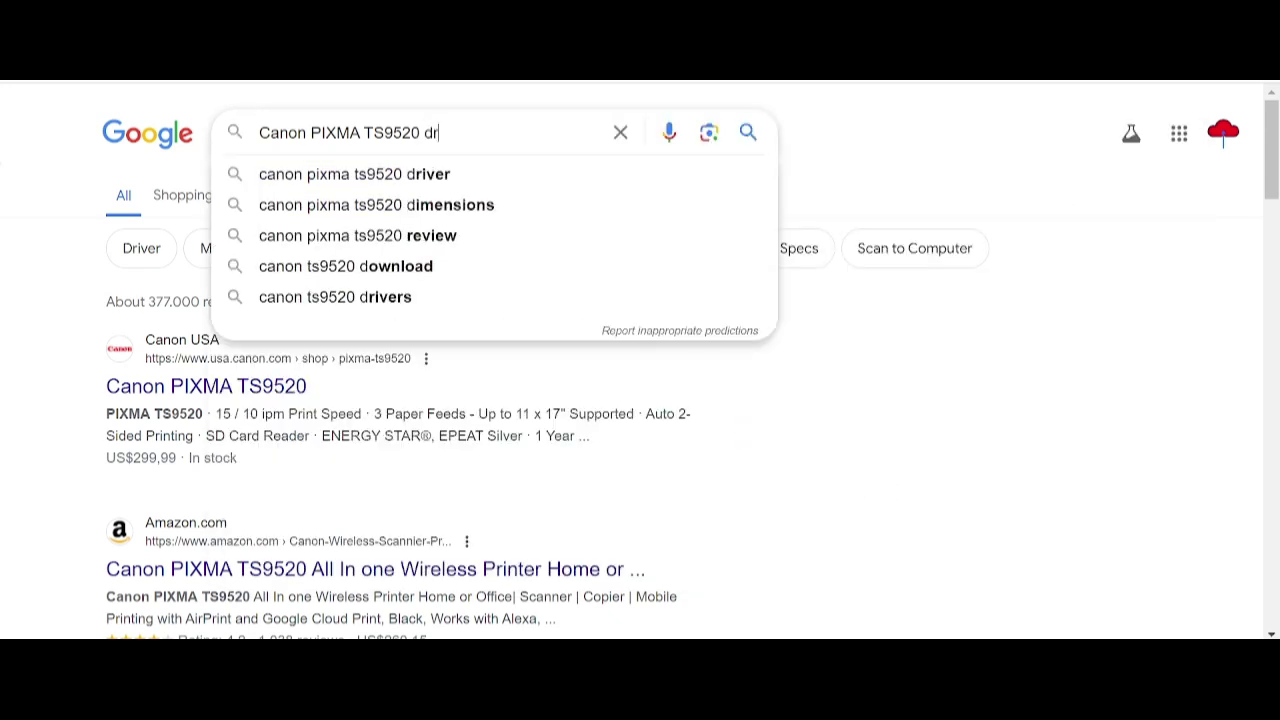
pyautogui.write('iver download')
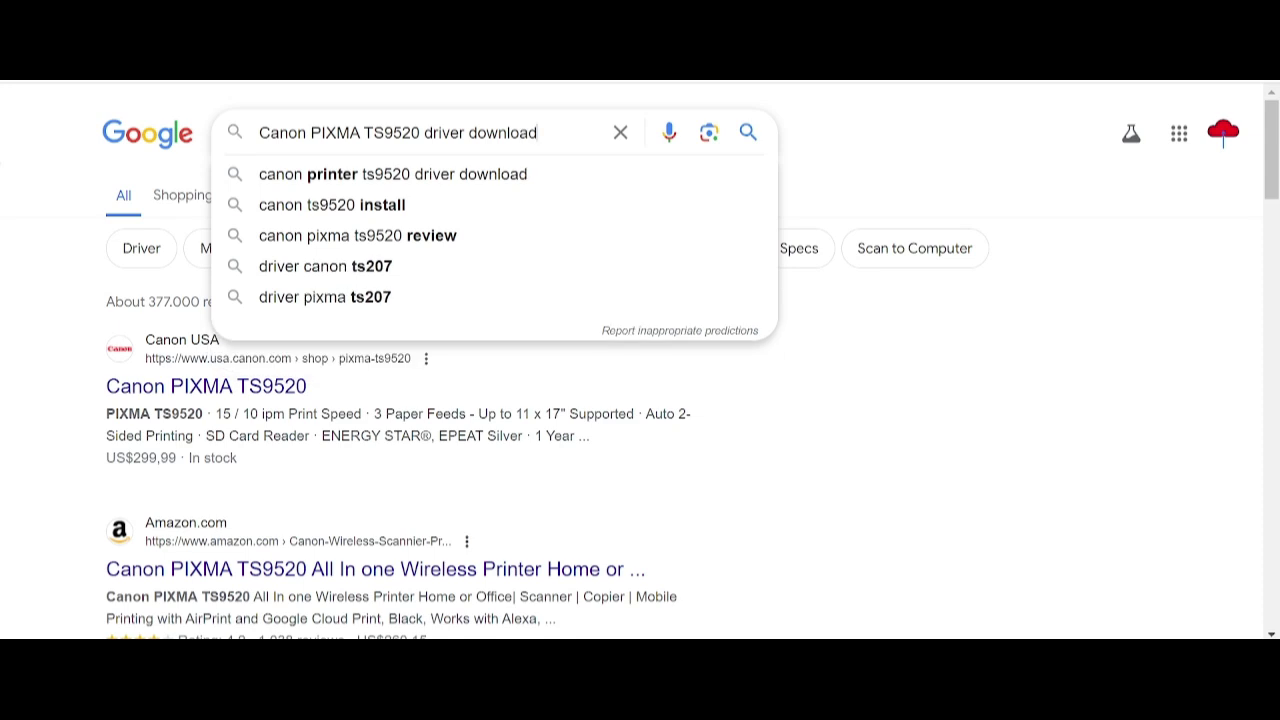
pyautogui.press('Return')
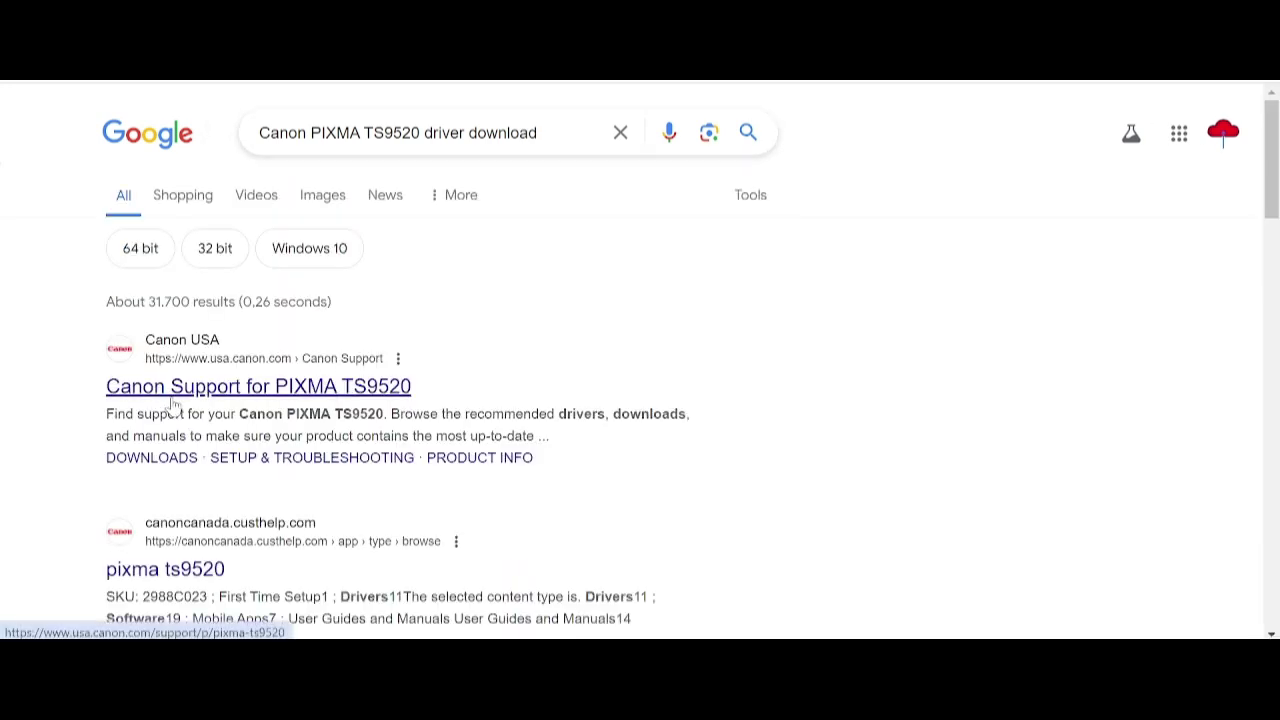
pyautogui.click(232, 388)
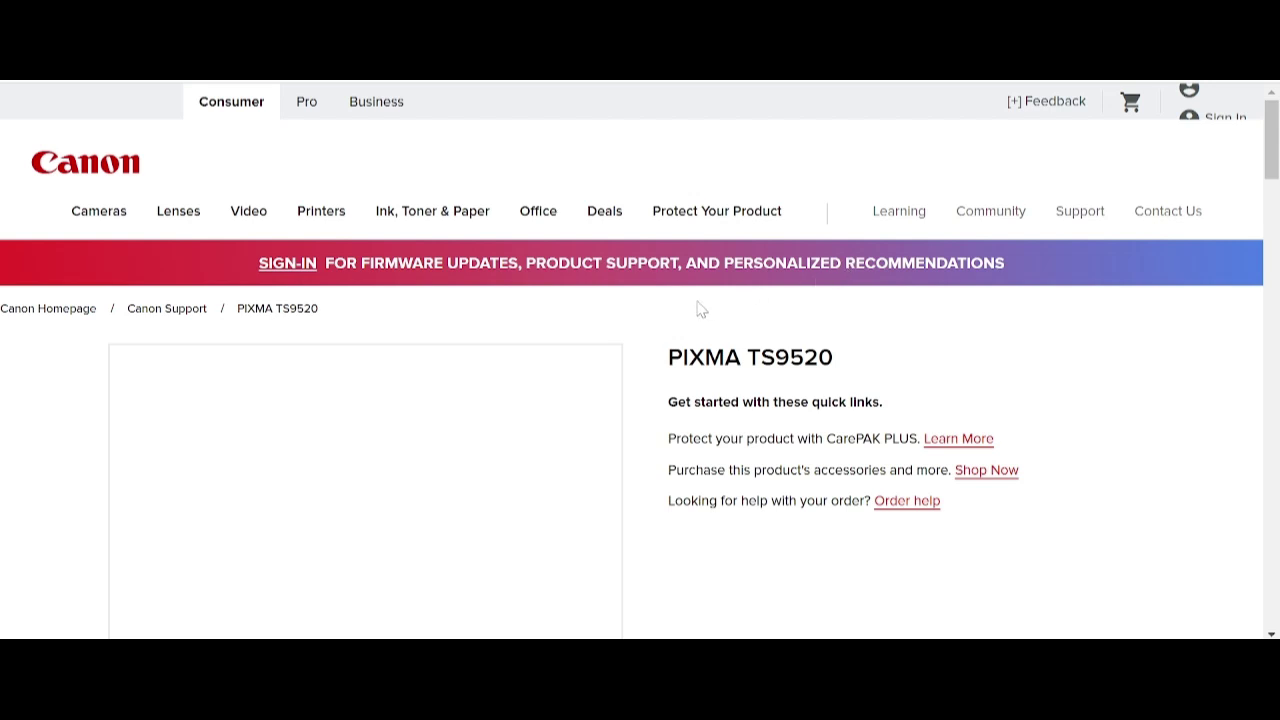
# View the paper-loaded printer photo and open the Software & Drivers downloads for the PIXMA TS9520.
pyautogui.scroll(-2, 600, 310)
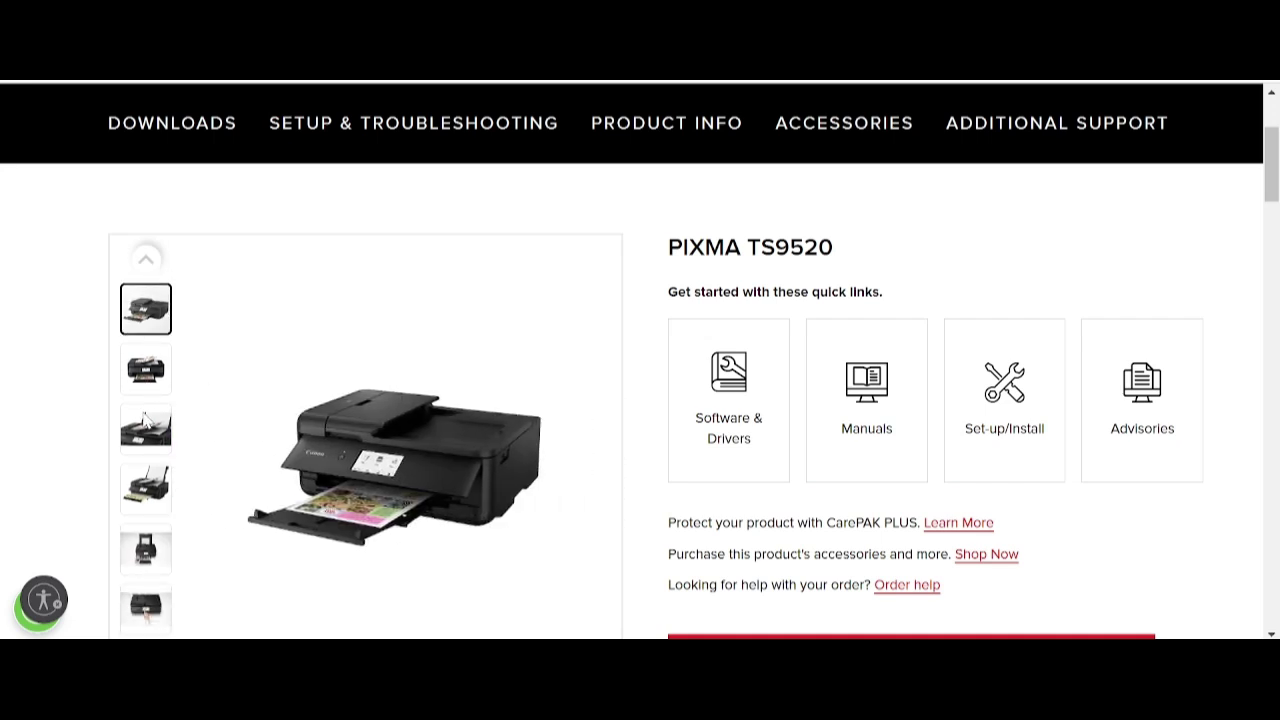
pyautogui.click(145, 426)
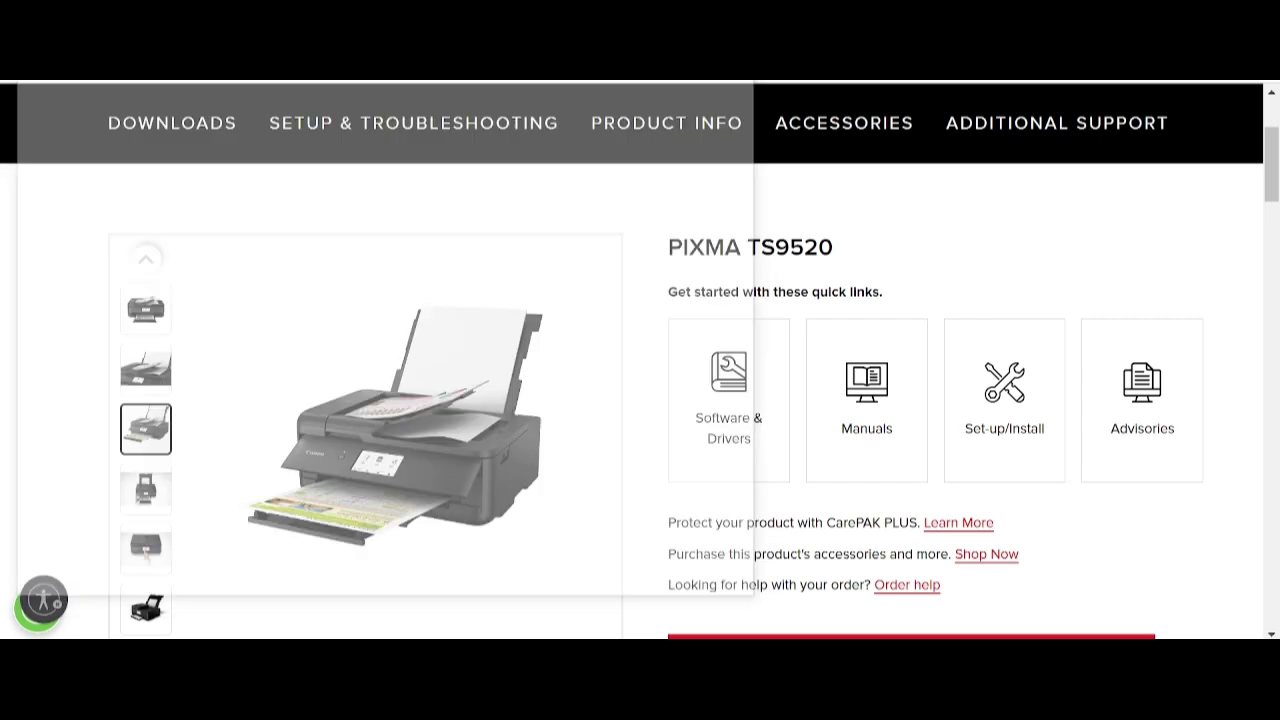
pyautogui.scroll(1, 845, 213)
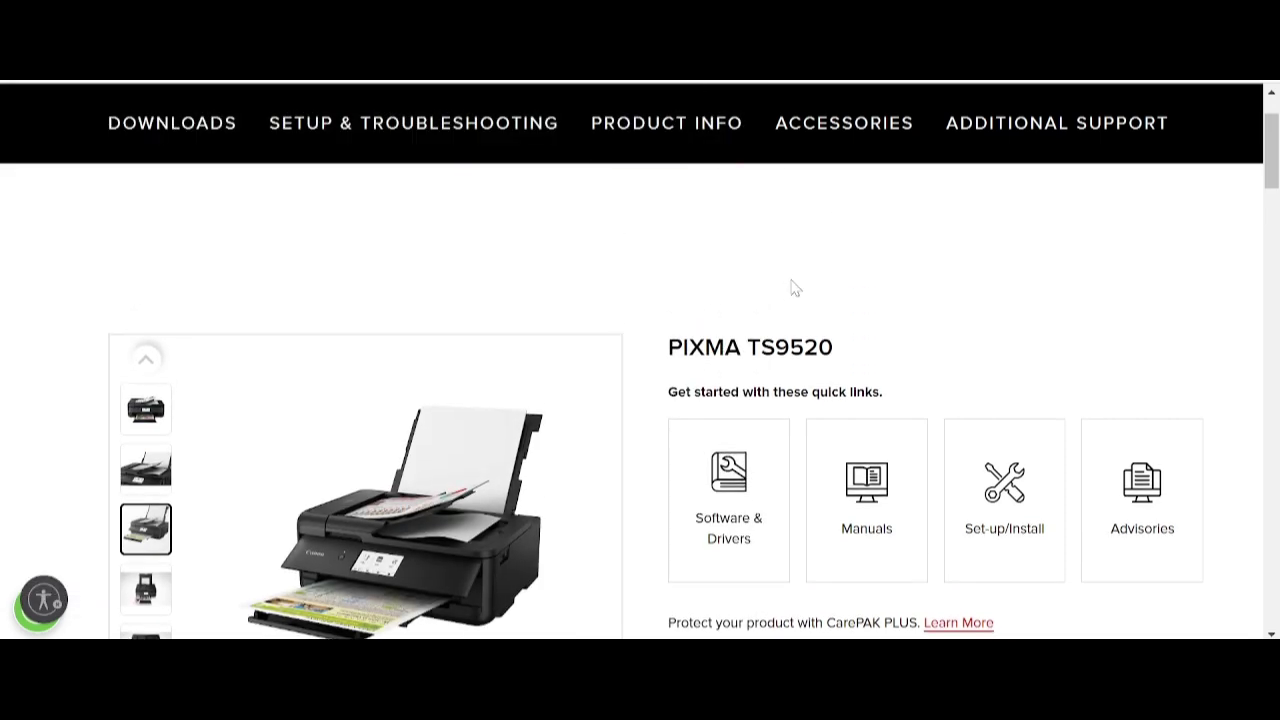
pyautogui.scroll(-2, 786, 289)
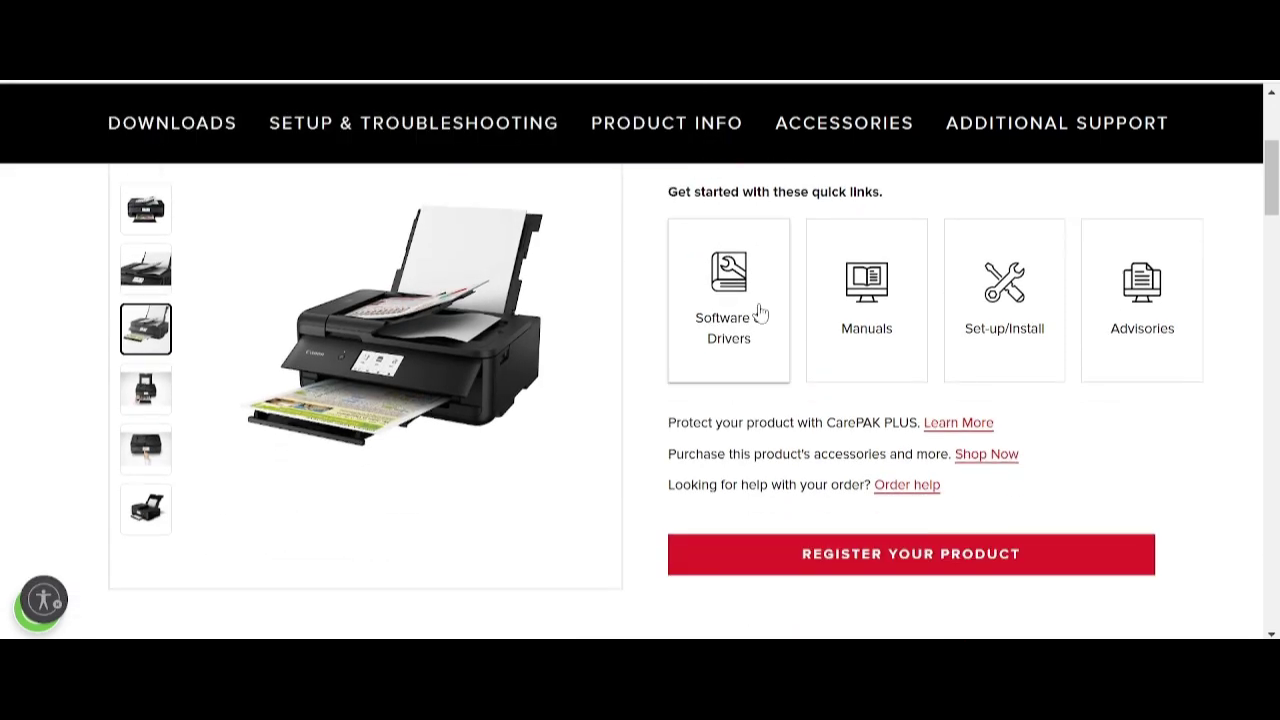
pyautogui.click(712, 330)
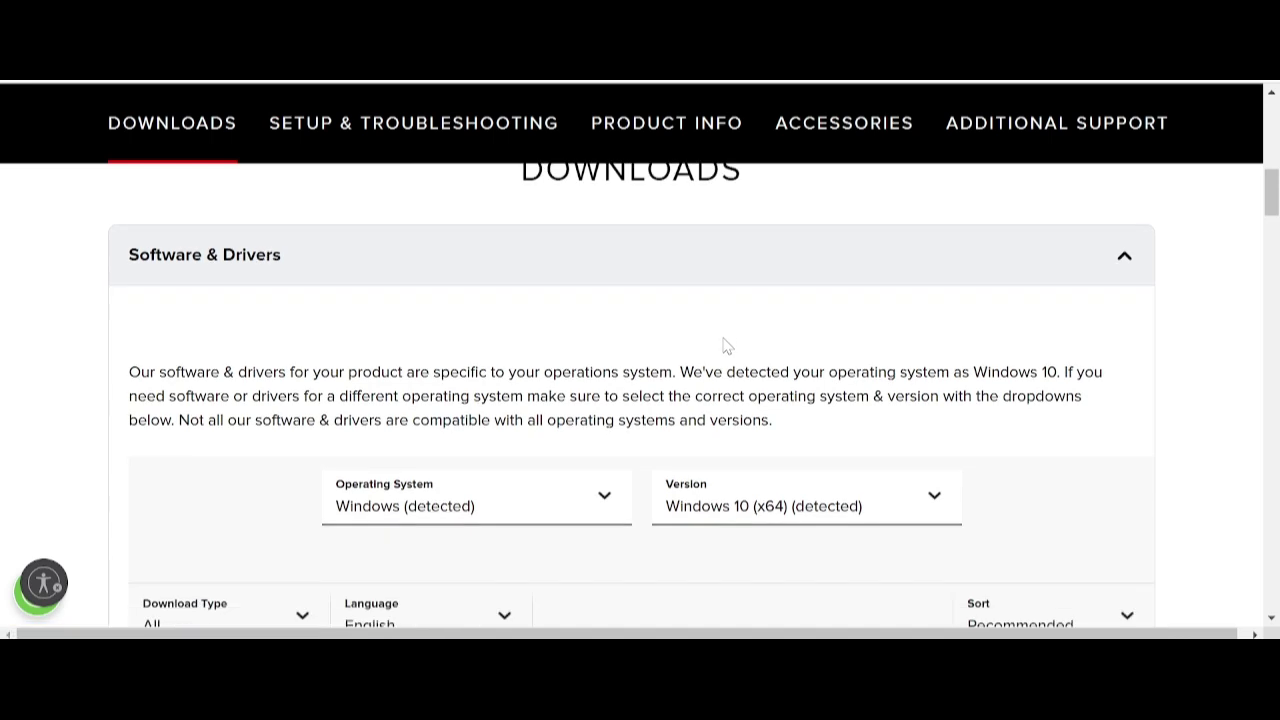
# Set the operating system filter to Mac and look through the available macOS versions.
pyautogui.scroll(-2, 700, 370)
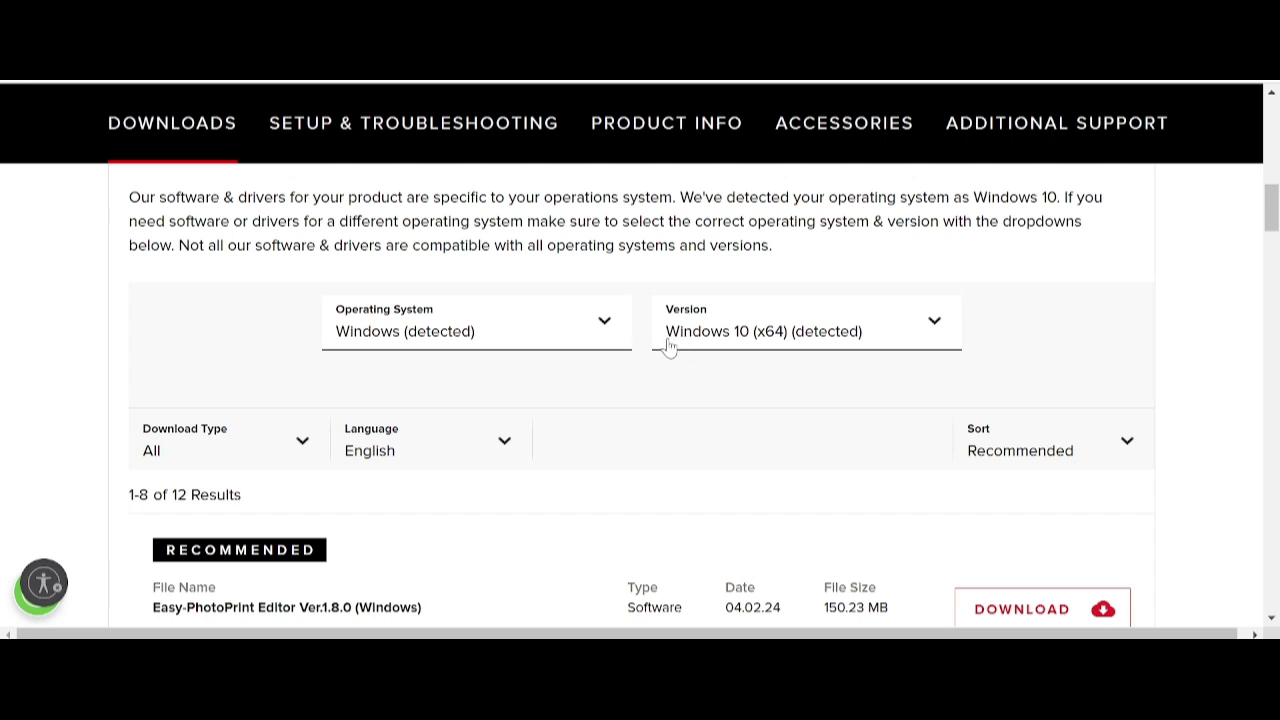
pyautogui.click(606, 330)
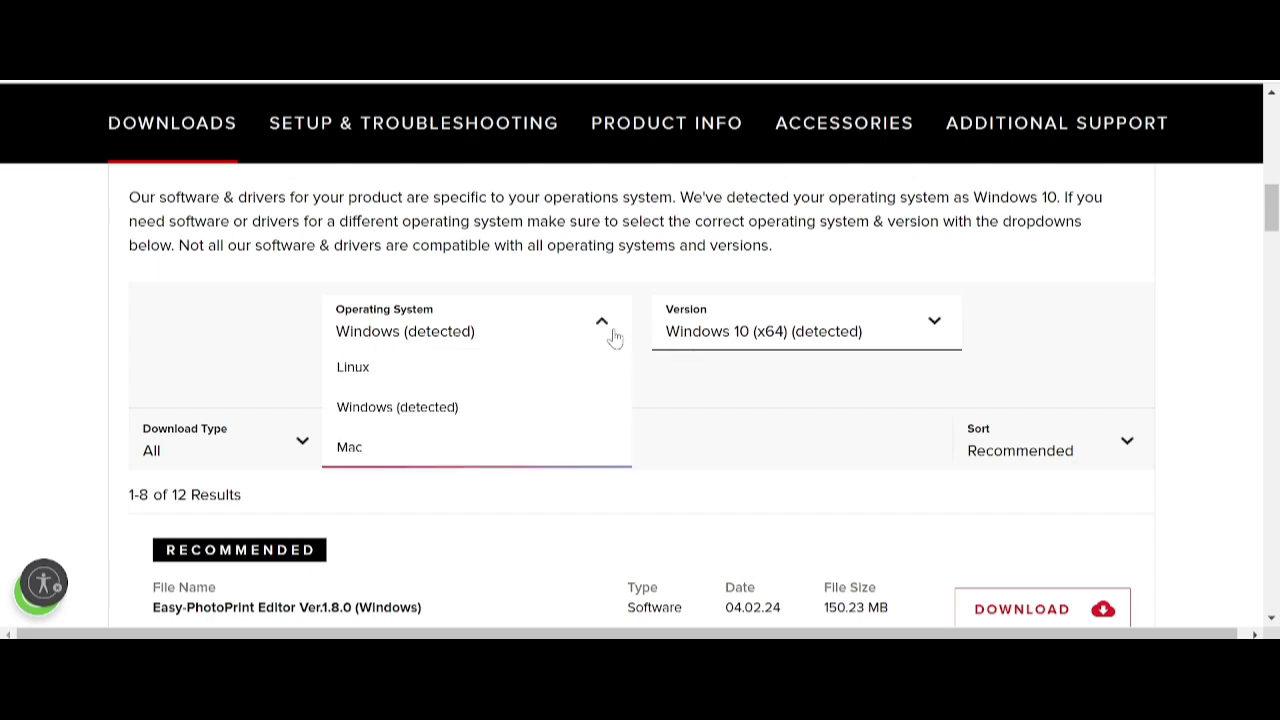
pyautogui.click(356, 449)
pyautogui.click(780, 331)
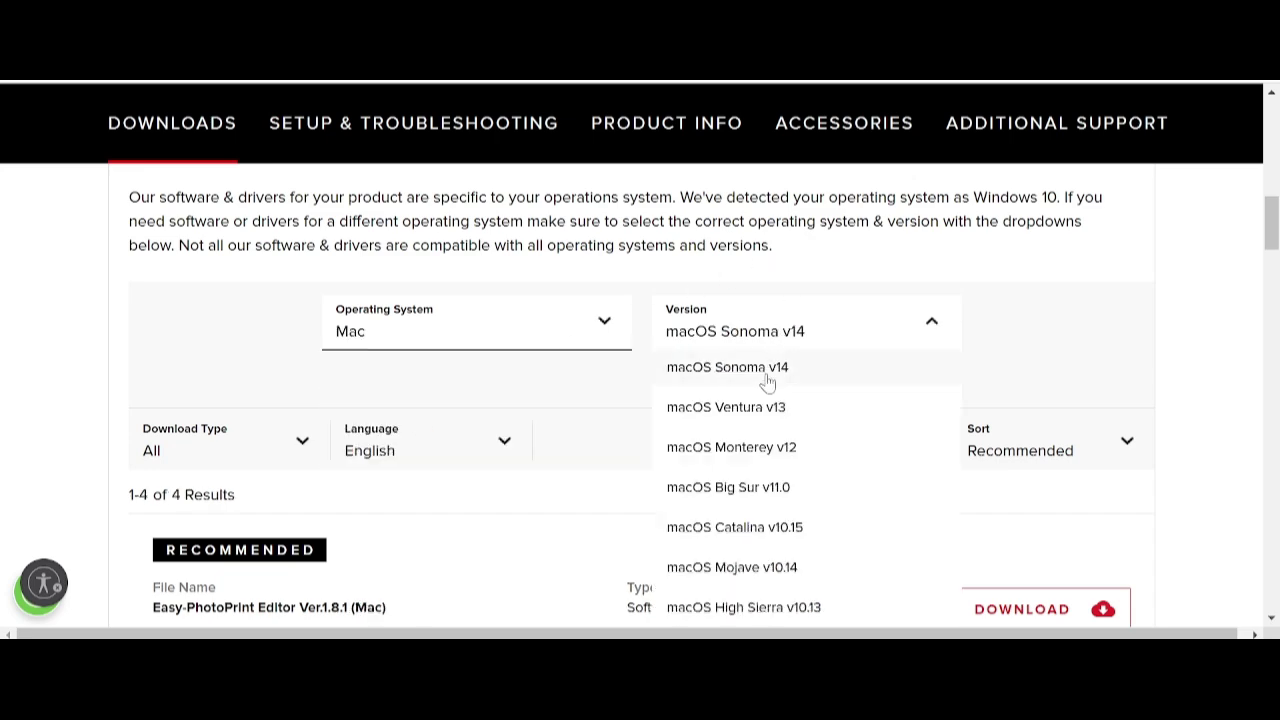
pyautogui.scroll(-4, 757, 506)
pyautogui.scroll(4, 760, 490)
# Switch the operating system filter to Windows and on to Linux, looking through the versions offered for each.
pyautogui.click(500, 333)
pyautogui.click(376, 410)
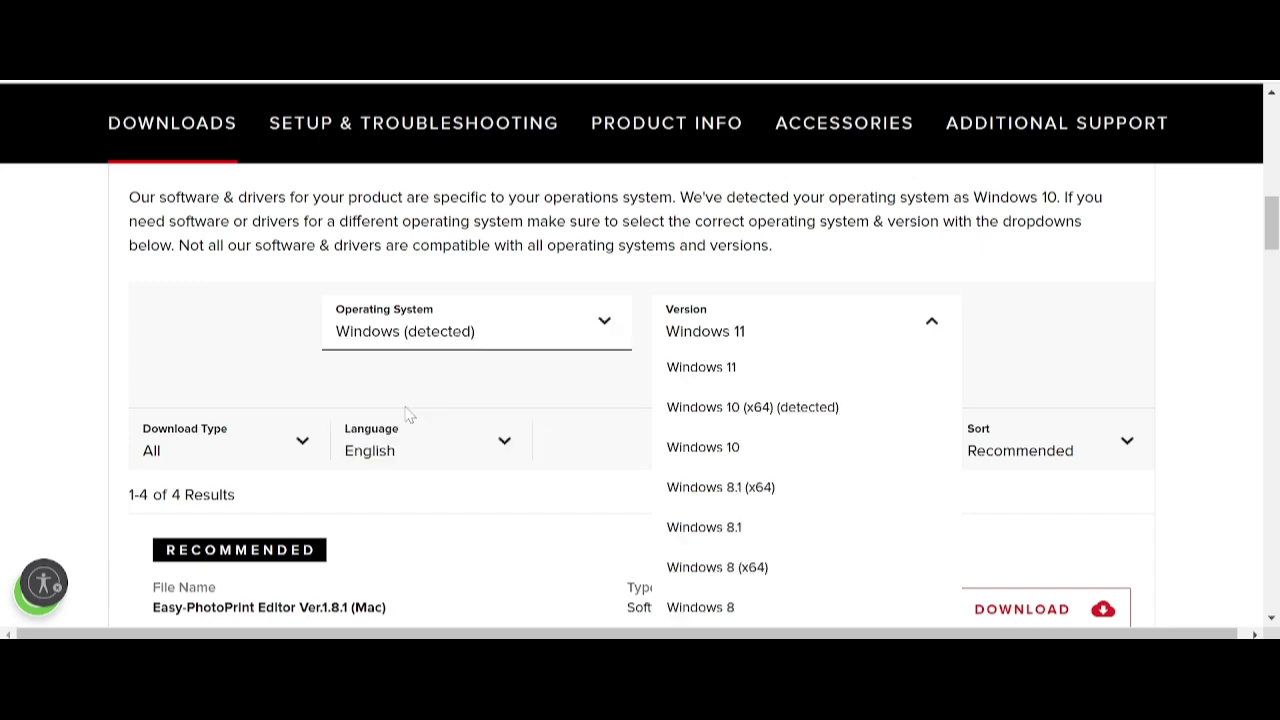
pyautogui.scroll(-4, 752, 380)
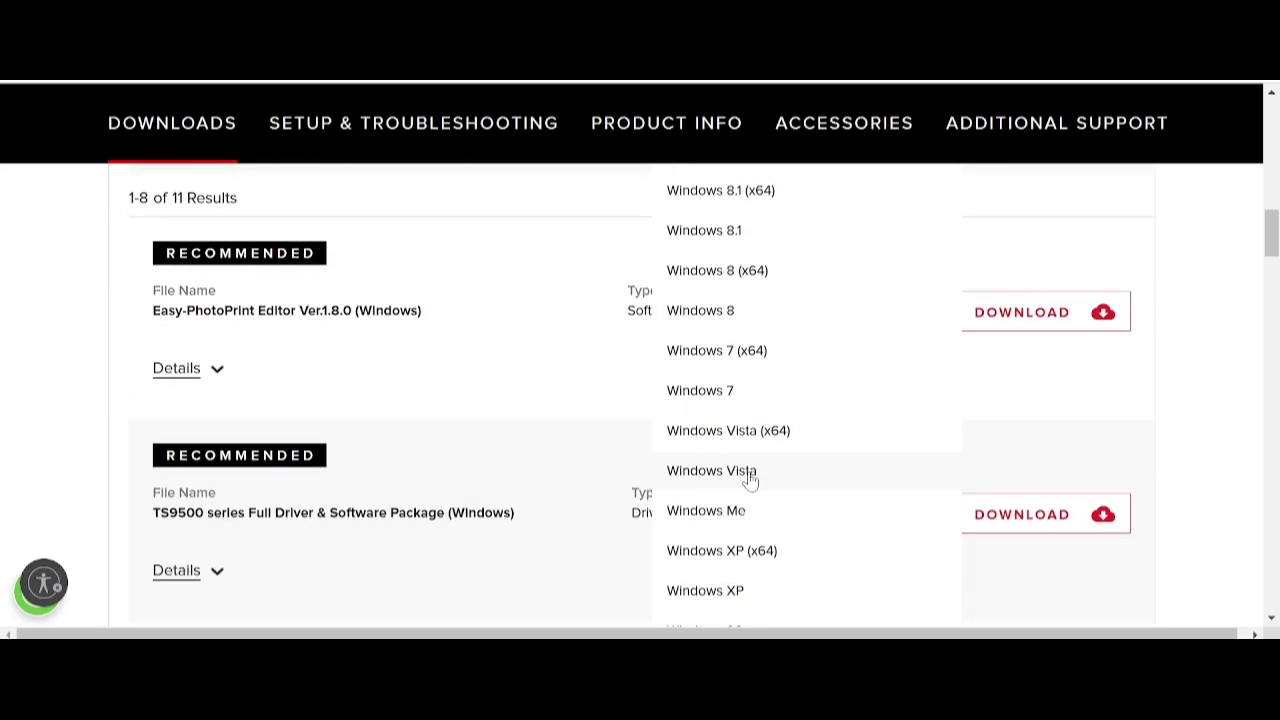
pyautogui.scroll(4, 749, 488)
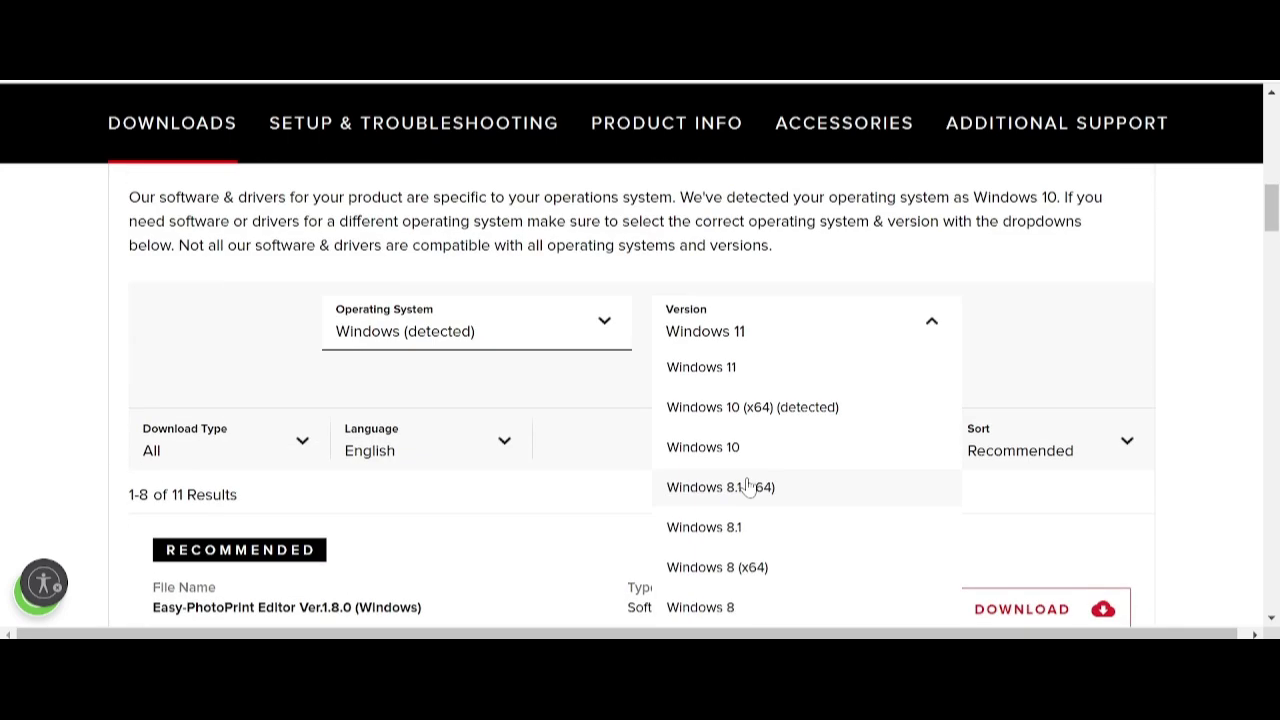
pyautogui.click(549, 334)
pyautogui.click(358, 374)
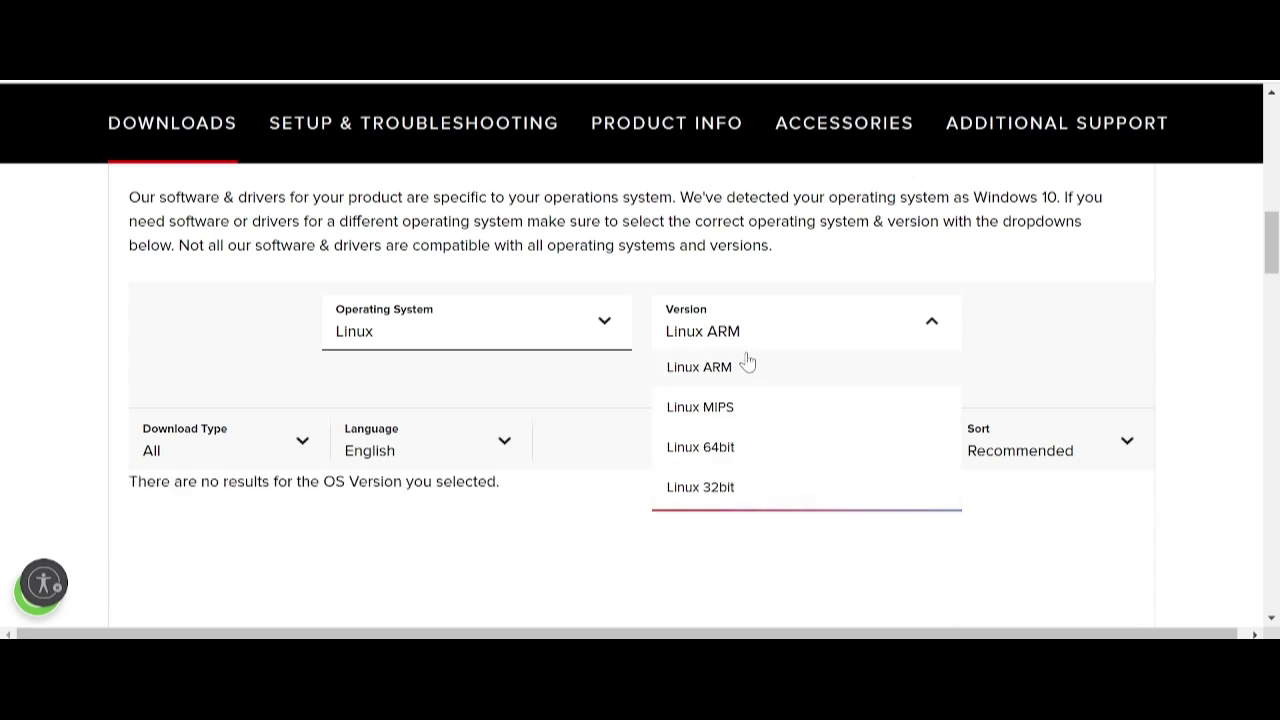
# Filter the downloads by the Windows operating system and the Windows 11 version.
pyautogui.click(536, 332)
pyautogui.click(354, 408)
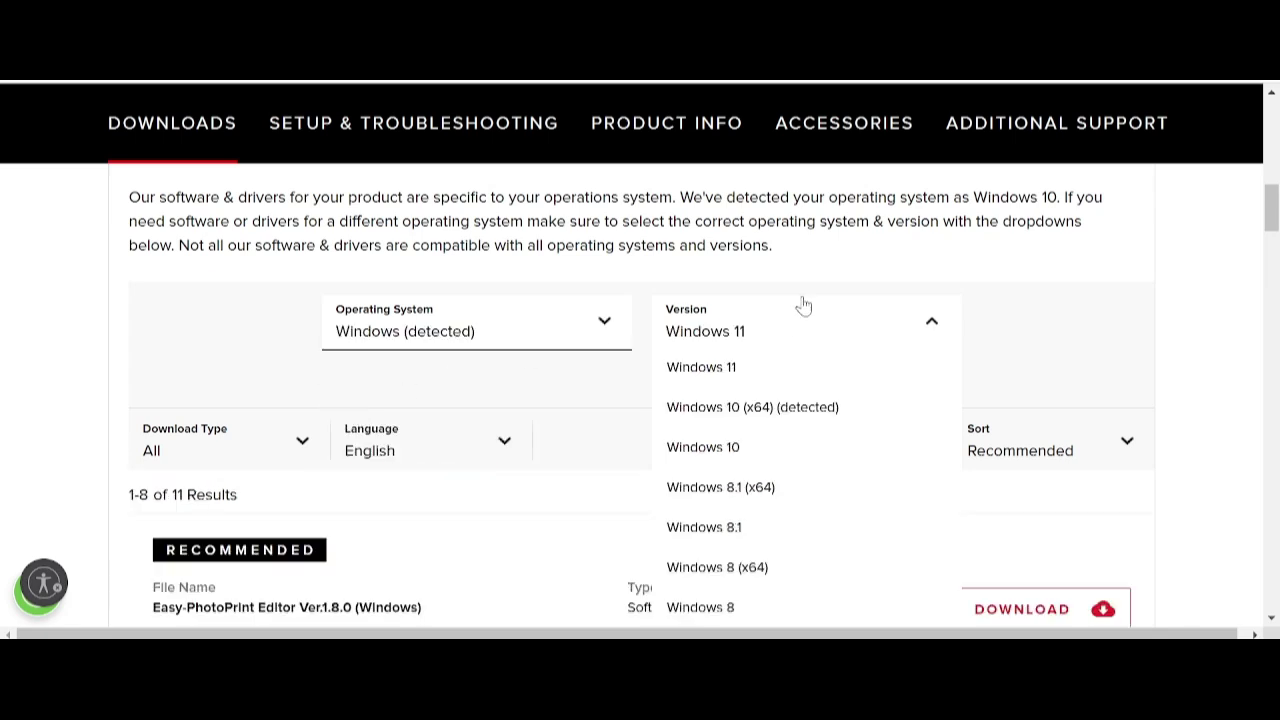
pyautogui.click(692, 370)
# Download the TS9500 series Full Driver & Software Package (Windows) and close the installation instructions.
pyautogui.scroll(-2, 677, 374)
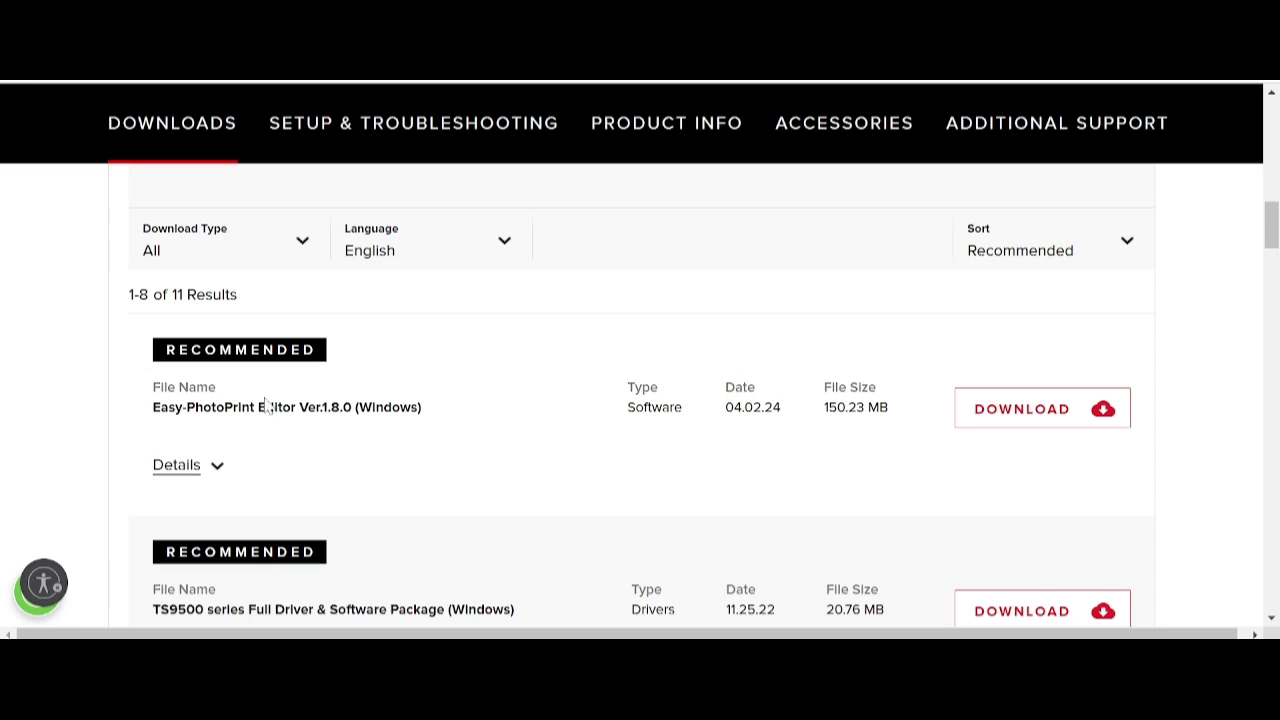
pyautogui.scroll(-1, 303, 400)
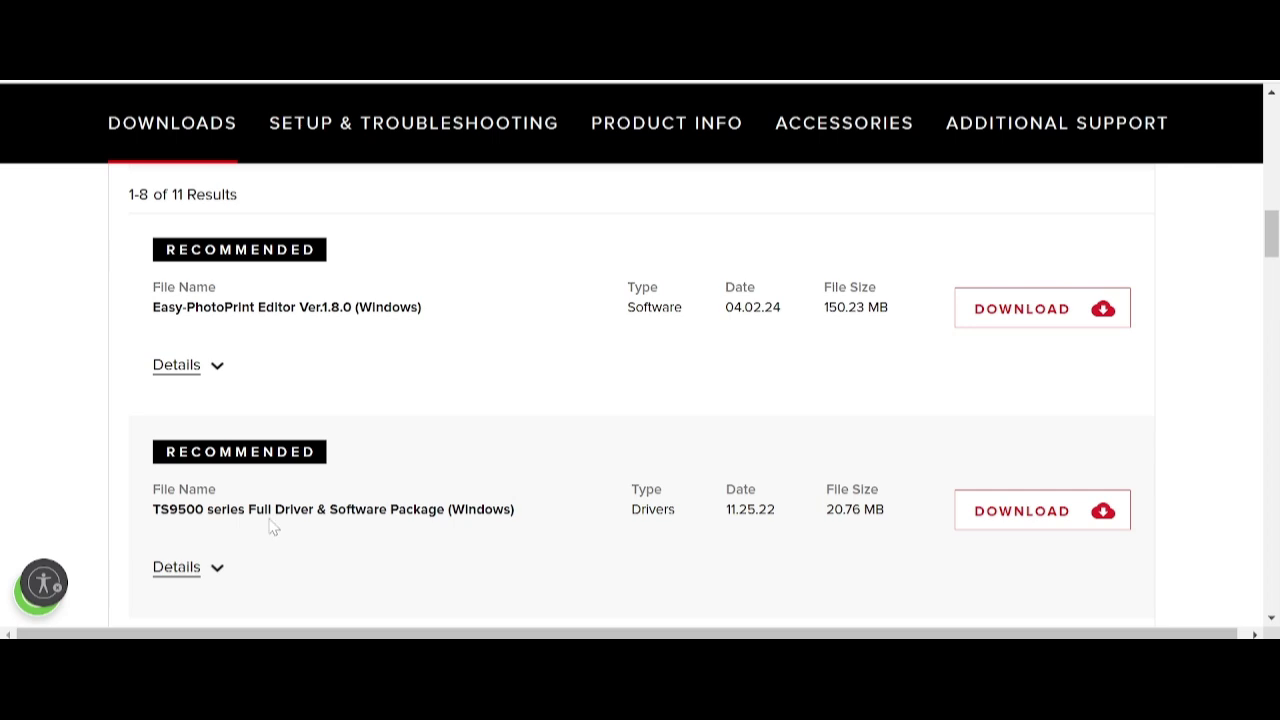
pyautogui.scroll(-3, 443, 457)
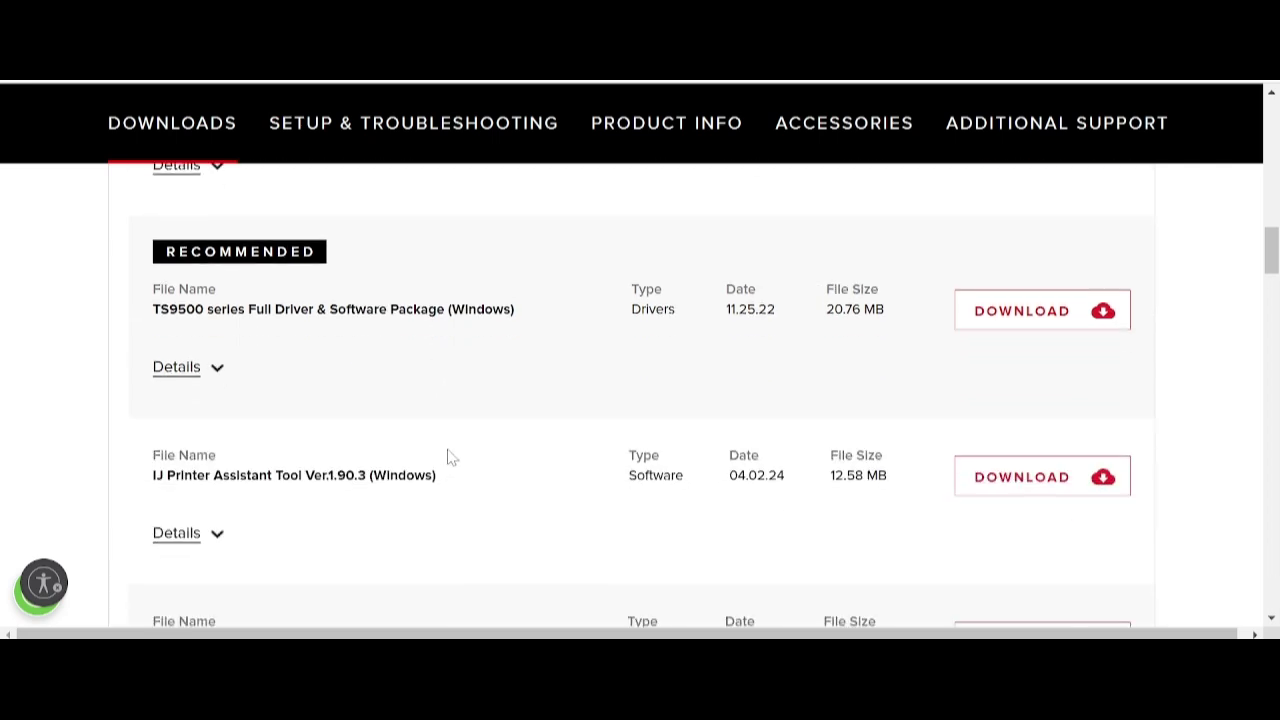
pyautogui.scroll(2, 457, 437)
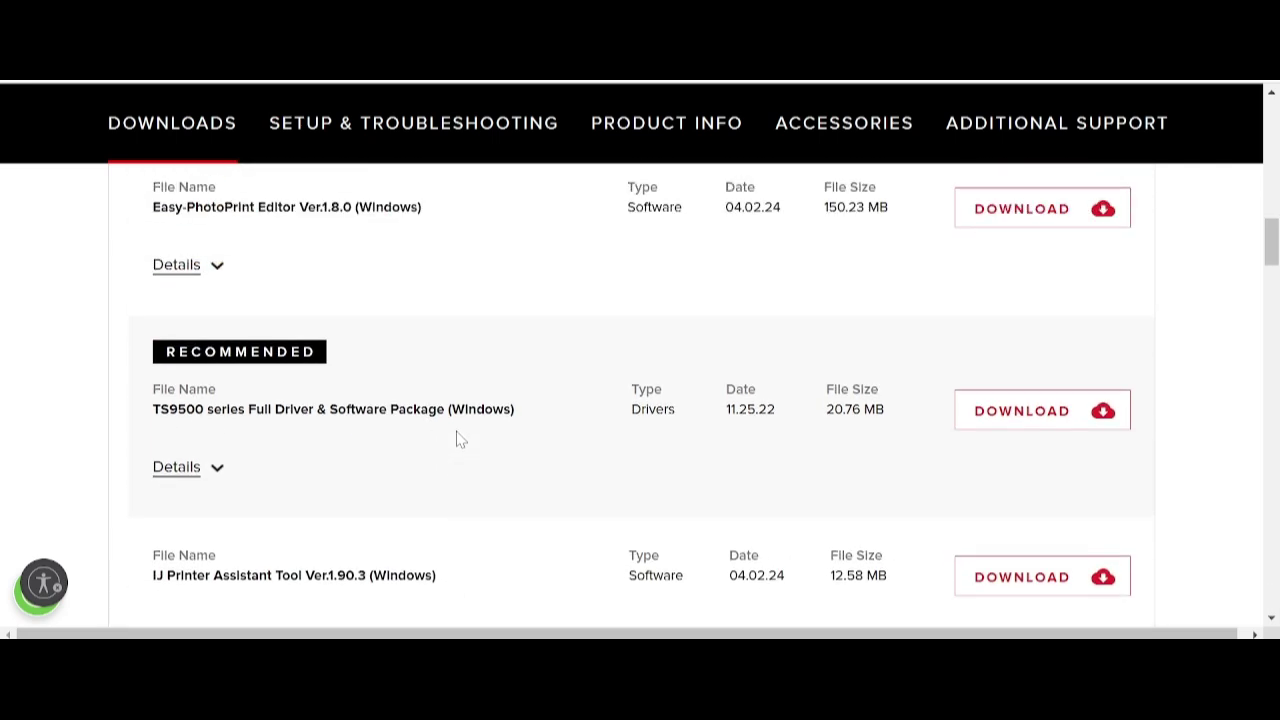
pyautogui.scroll(1, 286, 505)
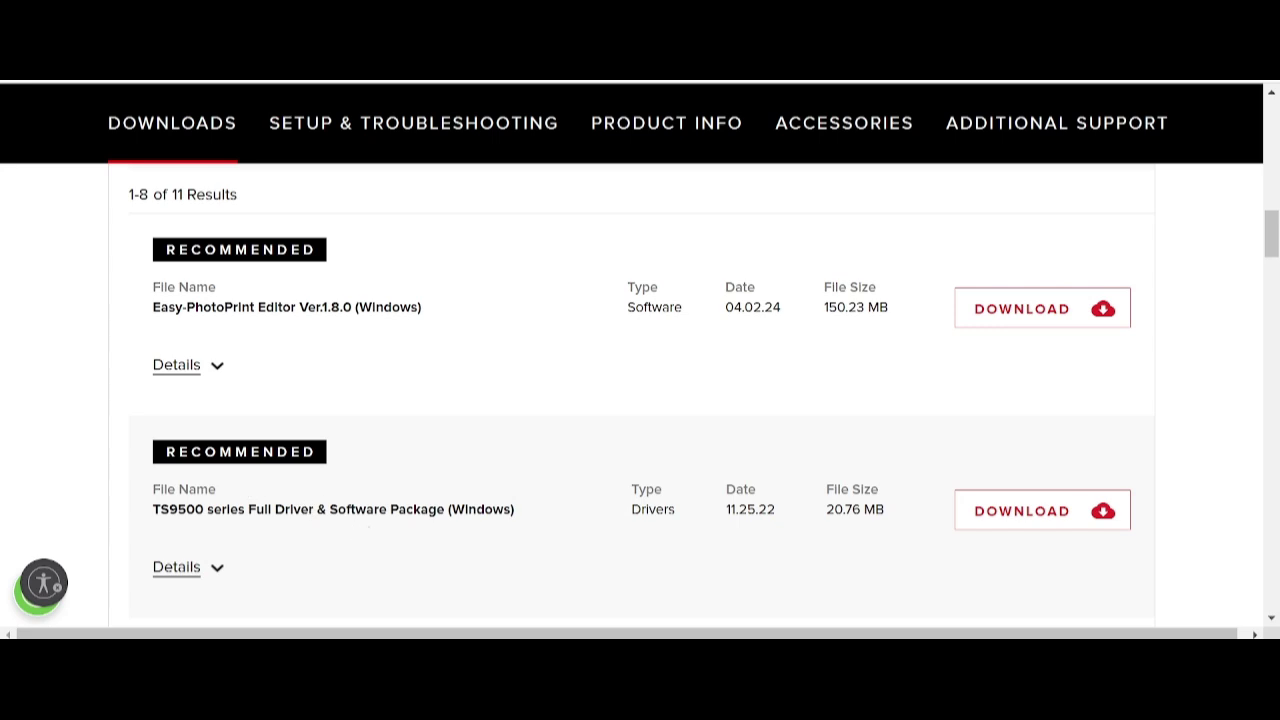
pyautogui.moveTo(330, 509); pyautogui.dragTo(421, 509)
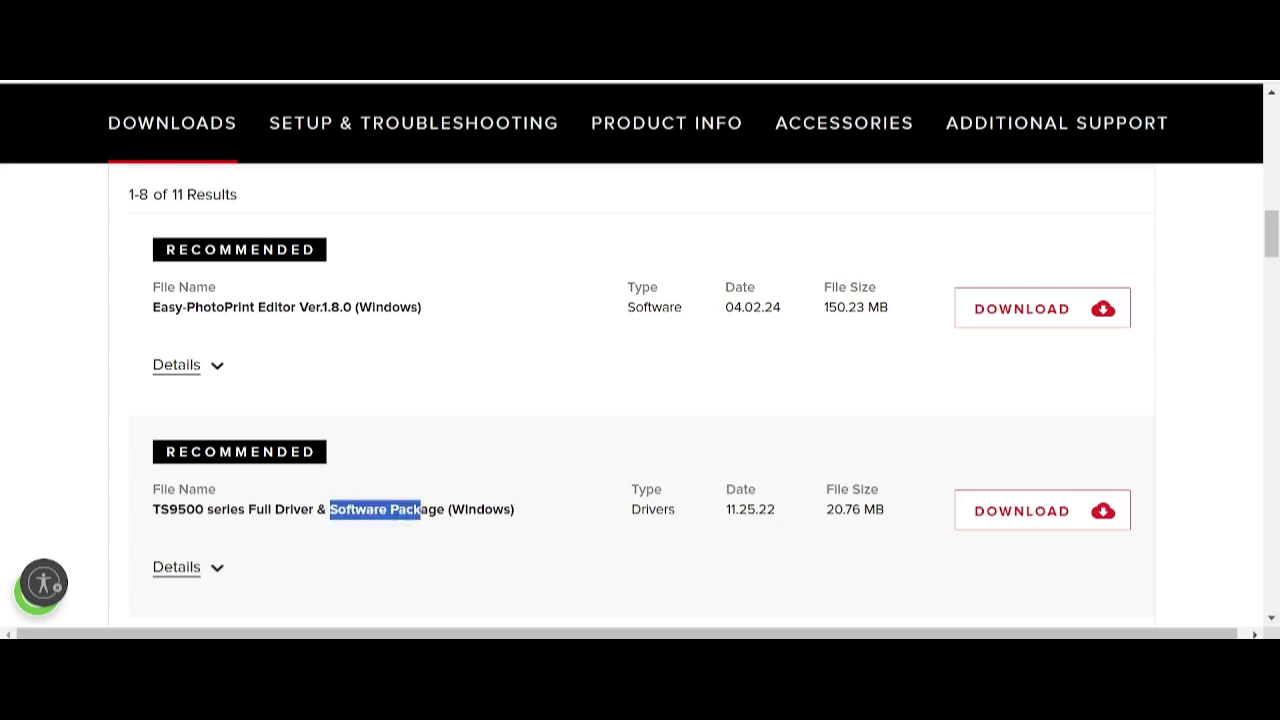
pyautogui.moveTo(248, 509); pyautogui.dragTo(388, 509)
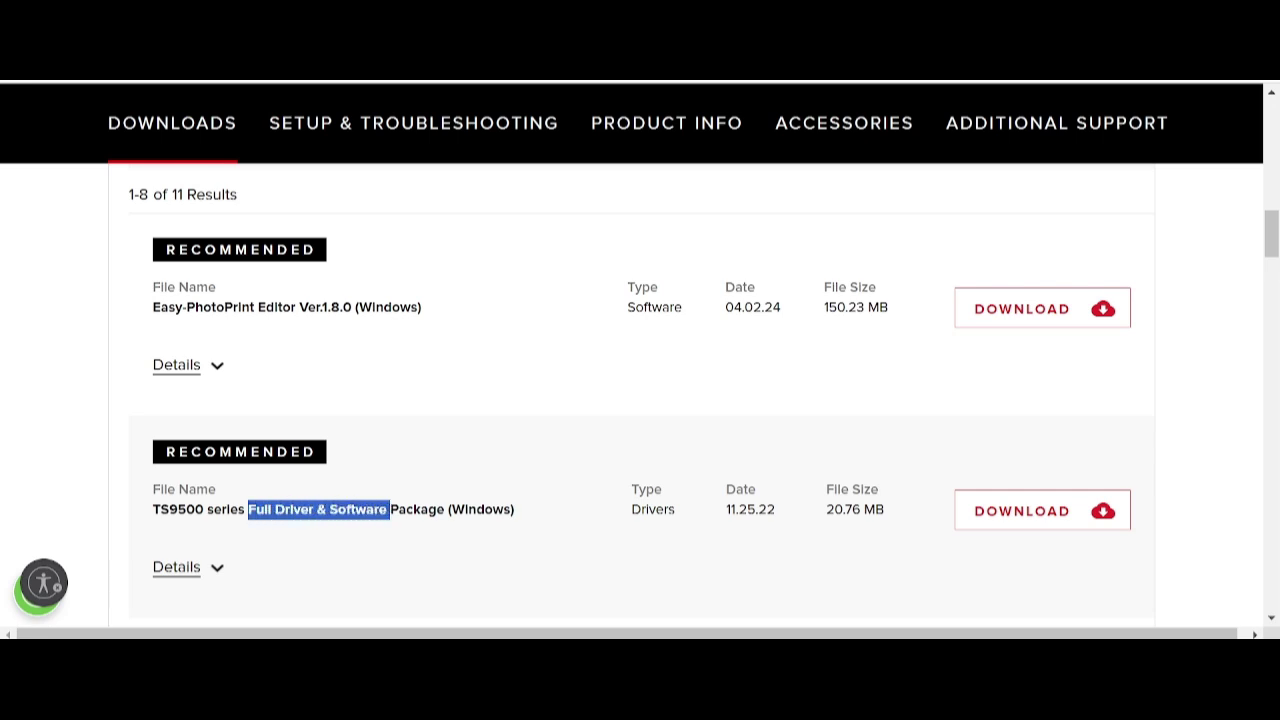
pyautogui.click(1100, 513)
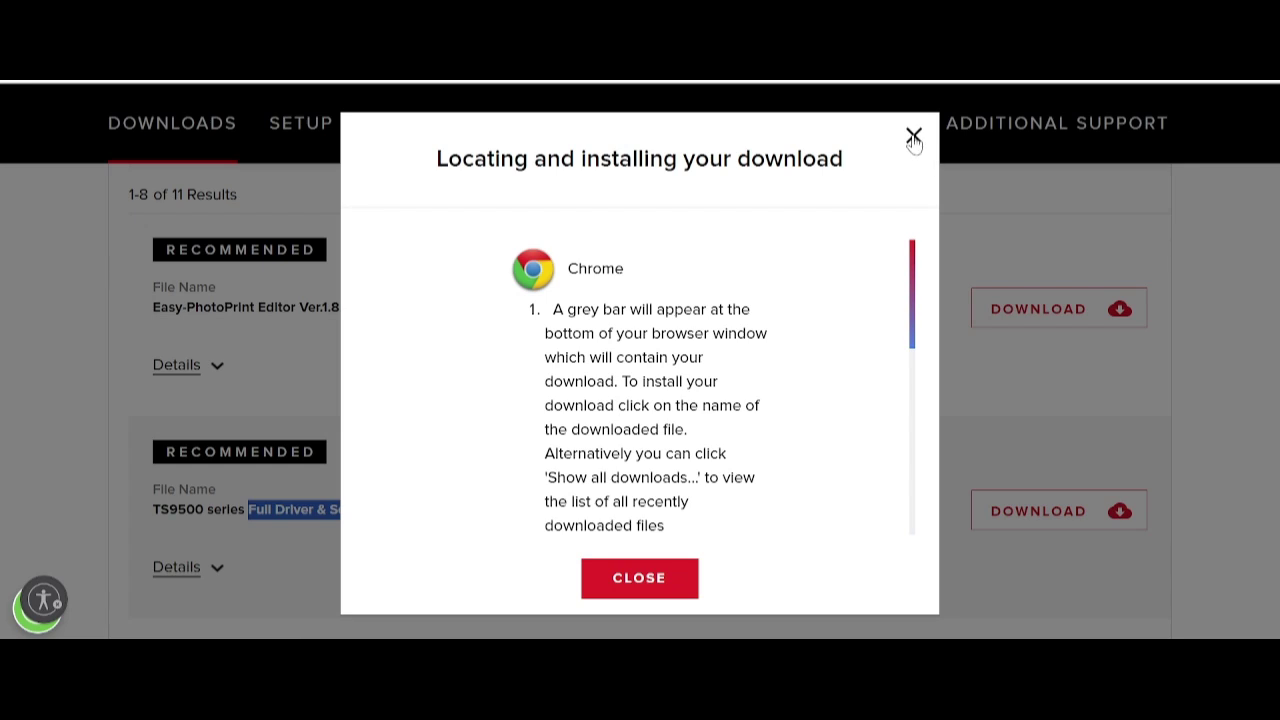
pyautogui.click(914, 135)
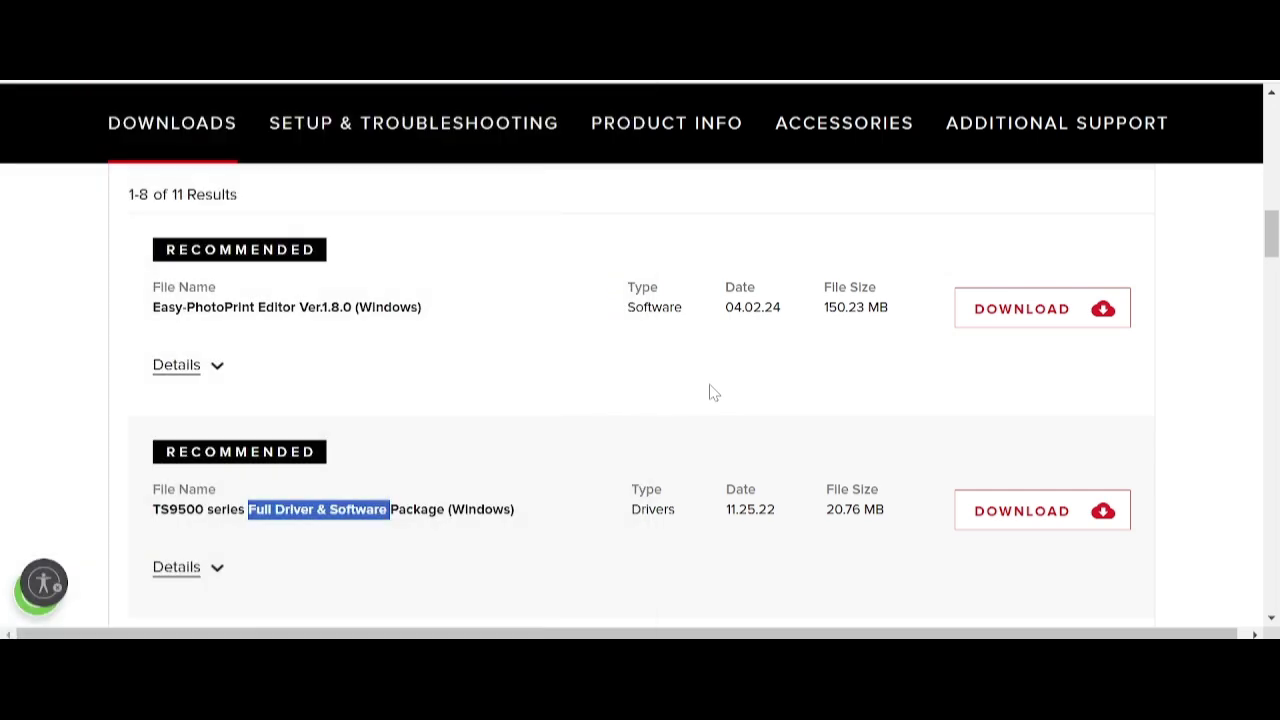
# Open the Windows Control Panel, view the installed devices and printers, and return to the Canon downloads page in the browser.
pyautogui.press('super')
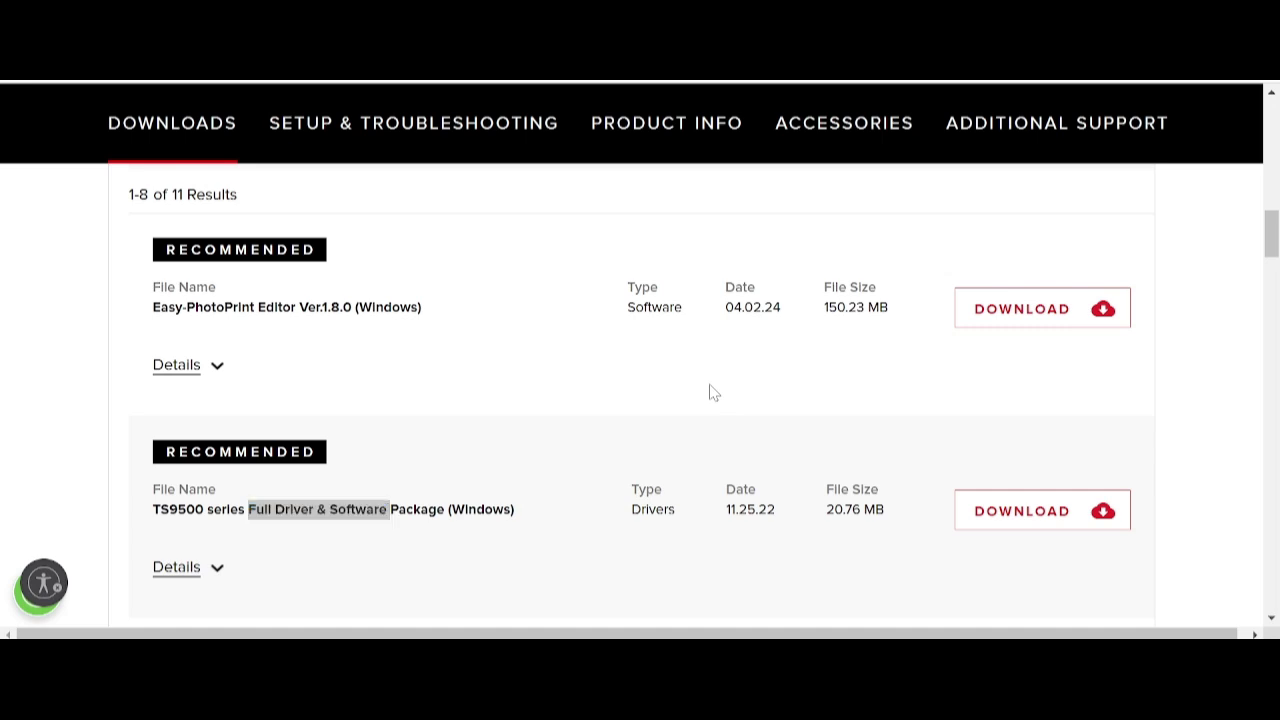
pyautogui.write('cont')
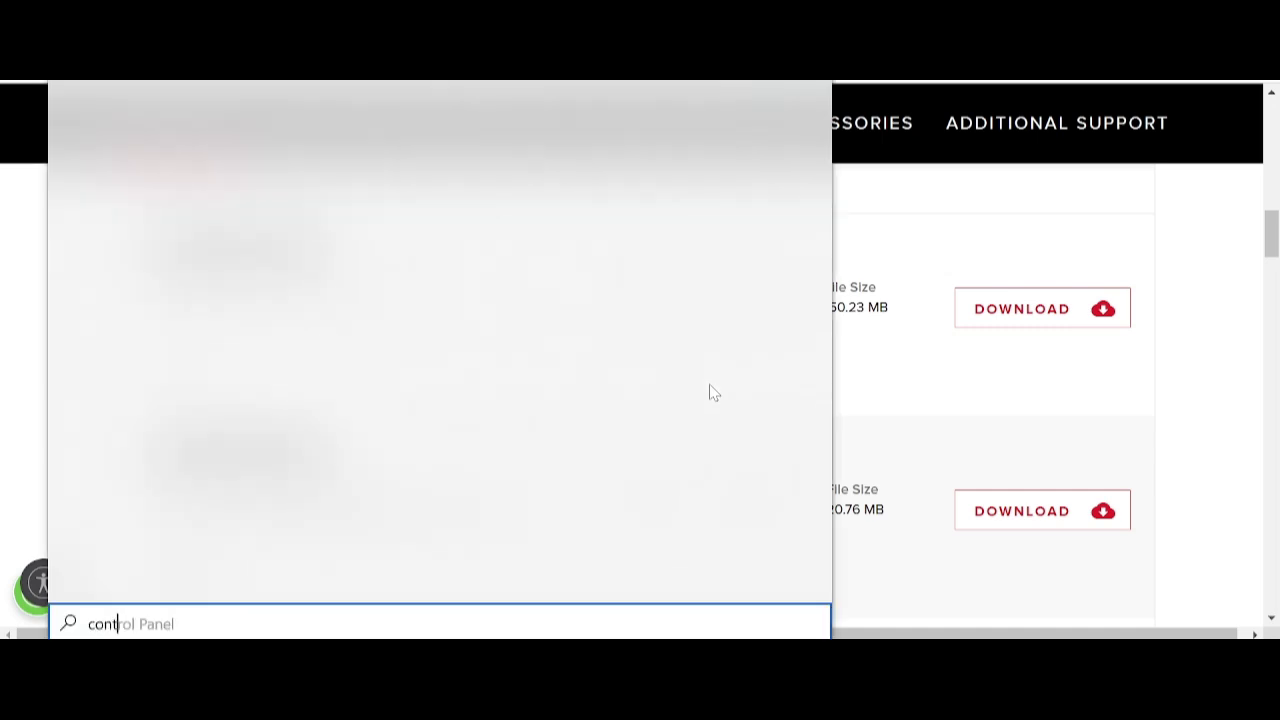
pyautogui.press('Return')
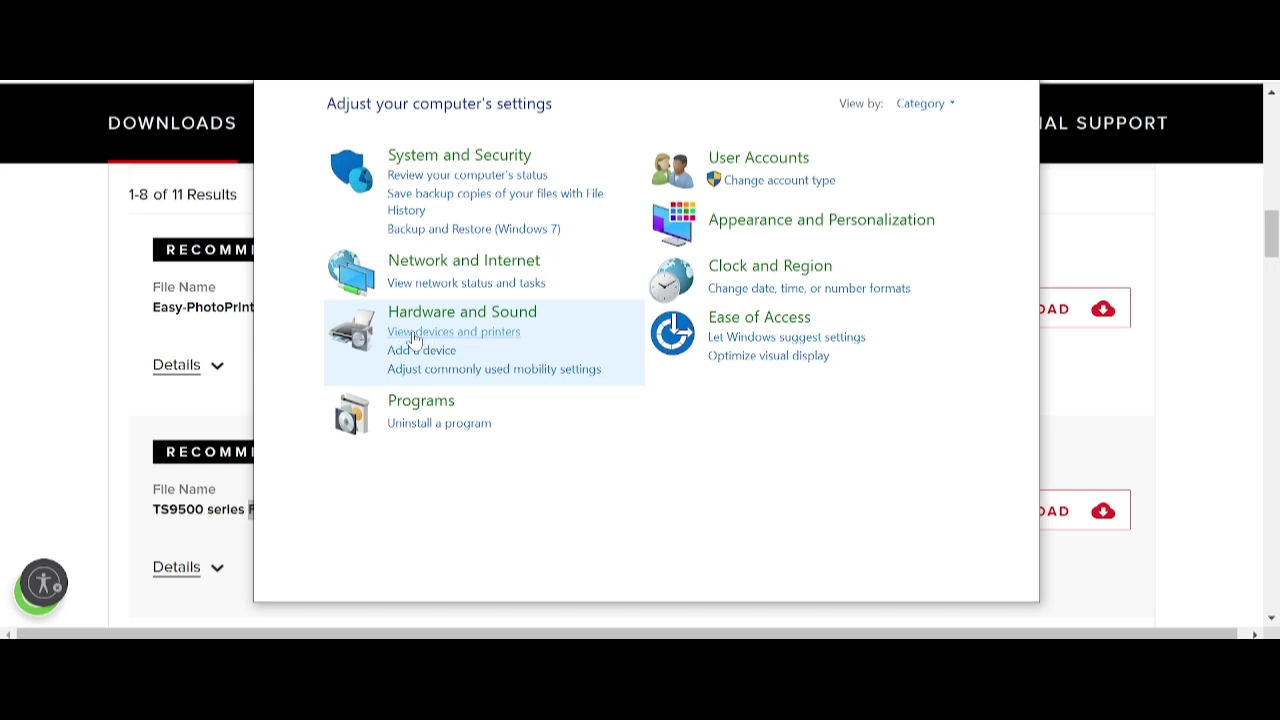
pyautogui.click(437, 338)
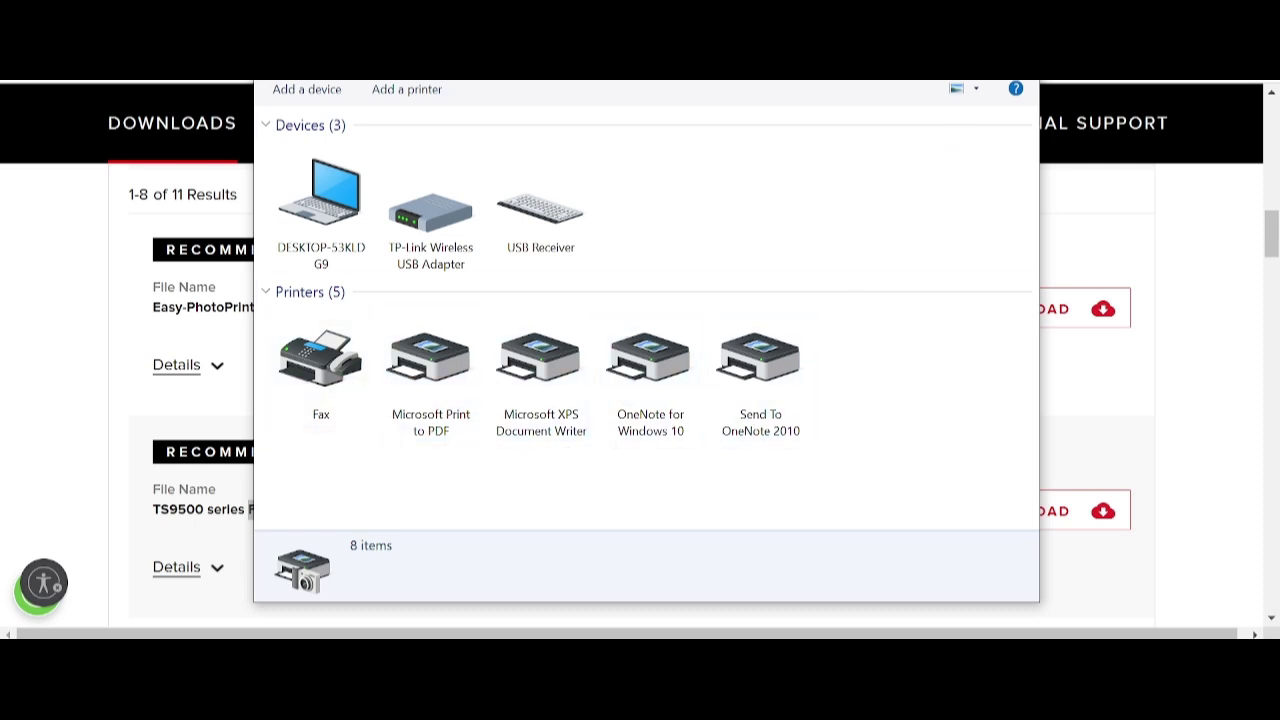
pyautogui.hotkey('alt', 'Tab')
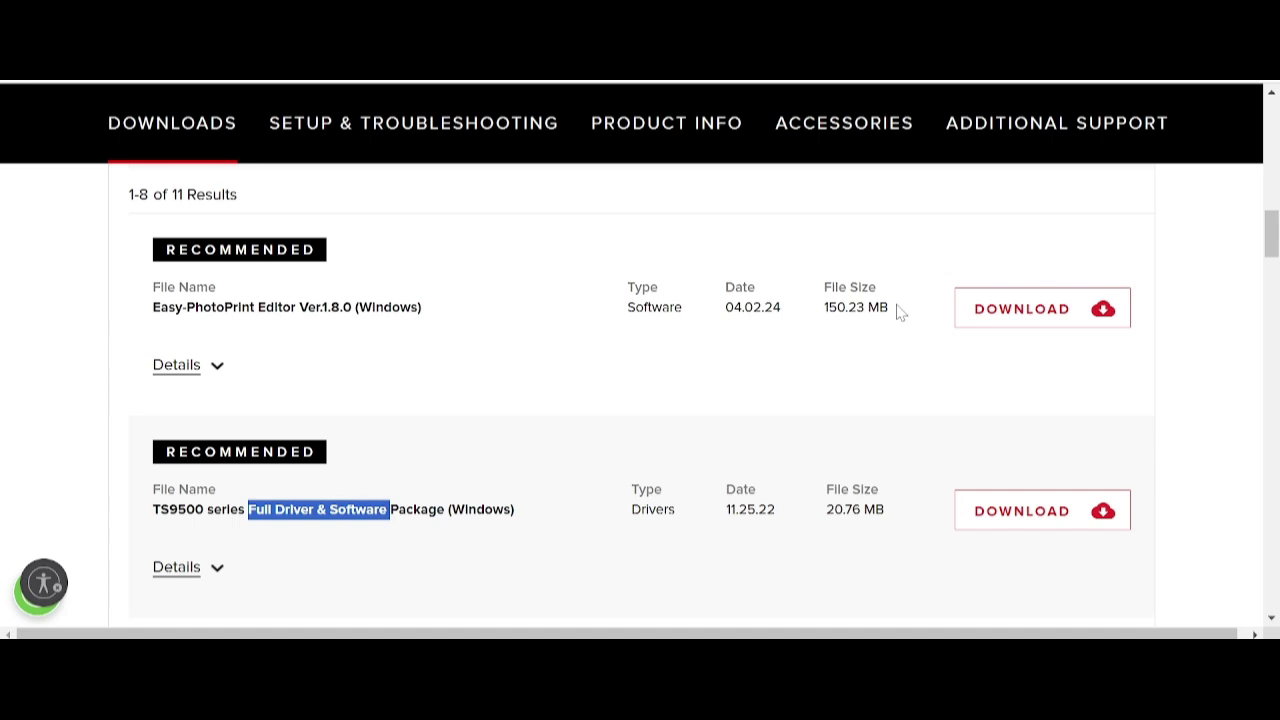